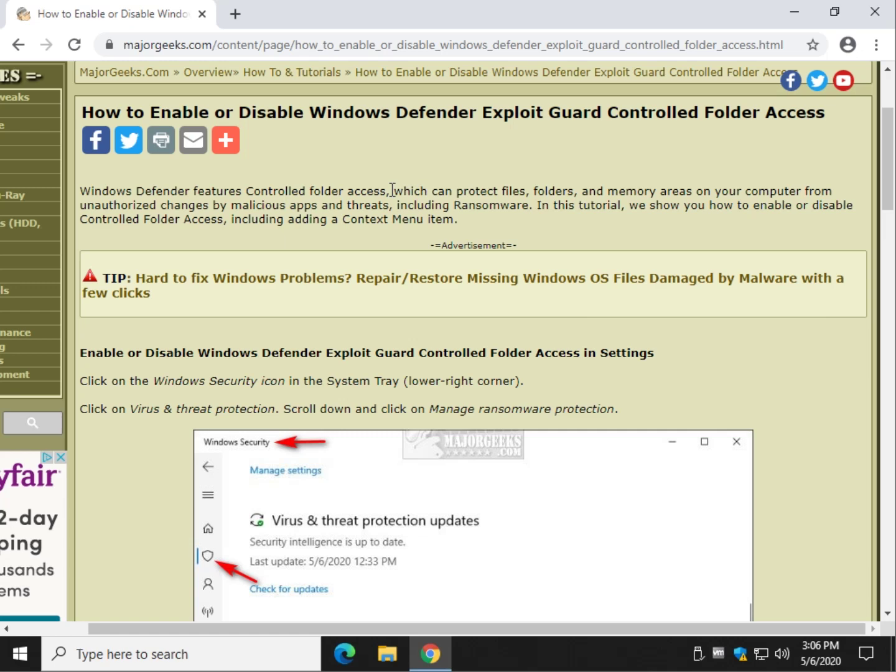
# Look over Windows Security's Virus & threat protection settings, then close the app
pyautogui.moveTo(392, 189); pyautogui.dragTo(390, 217)
pyautogui.click(389, 215)
pyautogui.click(741, 654)
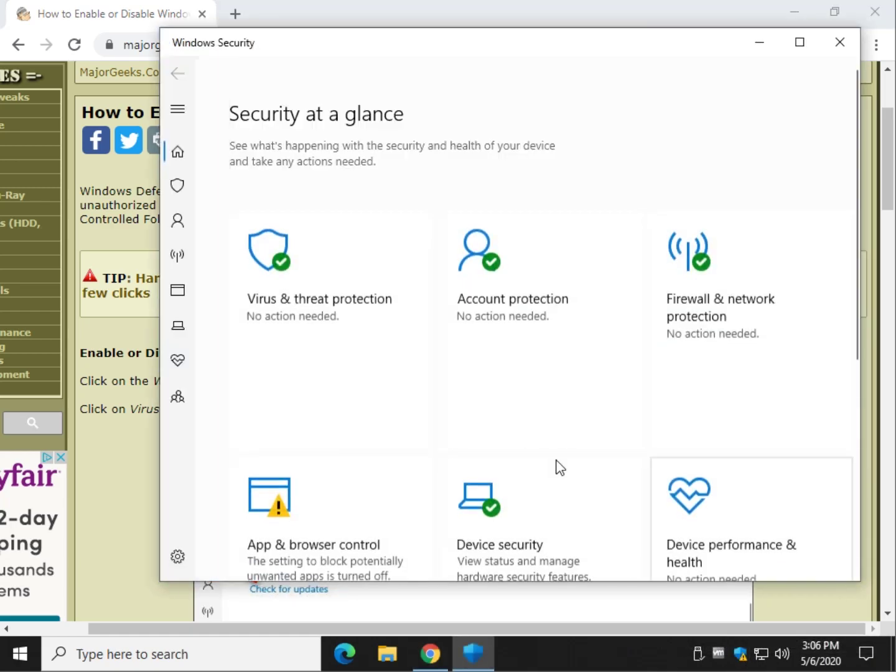
pyautogui.click(302, 274)
pyautogui.scroll(-4, 394, 356)
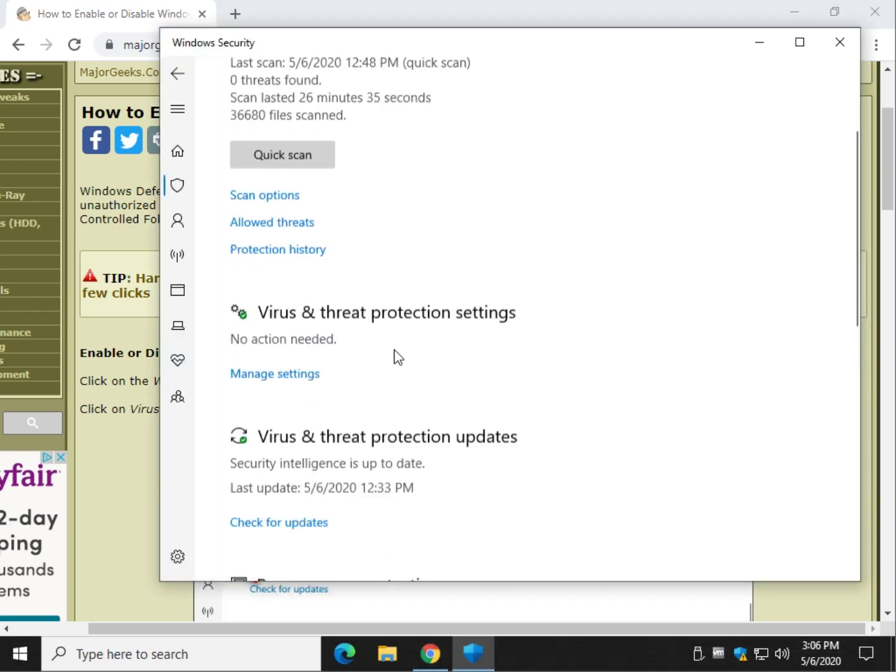
pyautogui.click(294, 316)
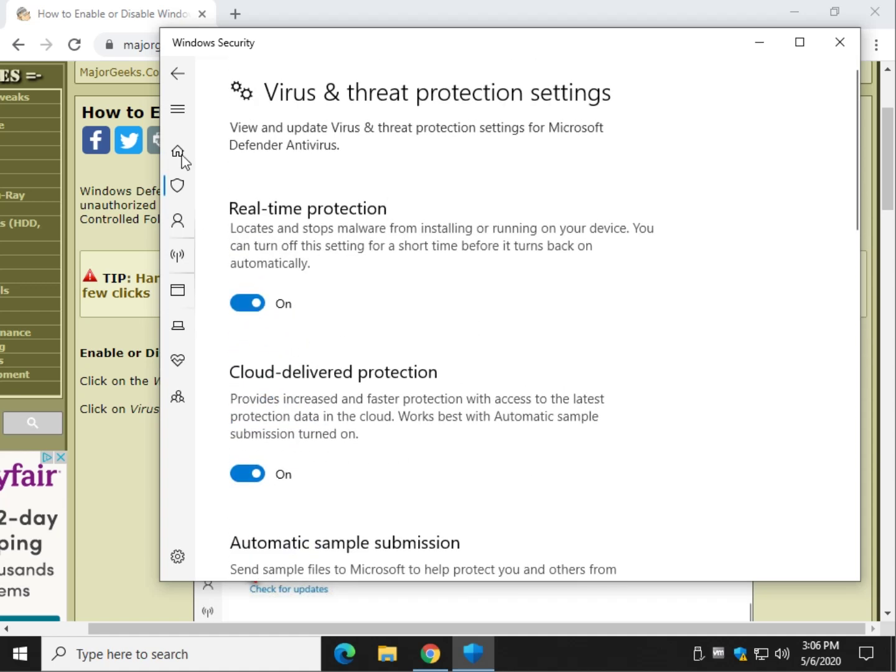
pyautogui.click(177, 74)
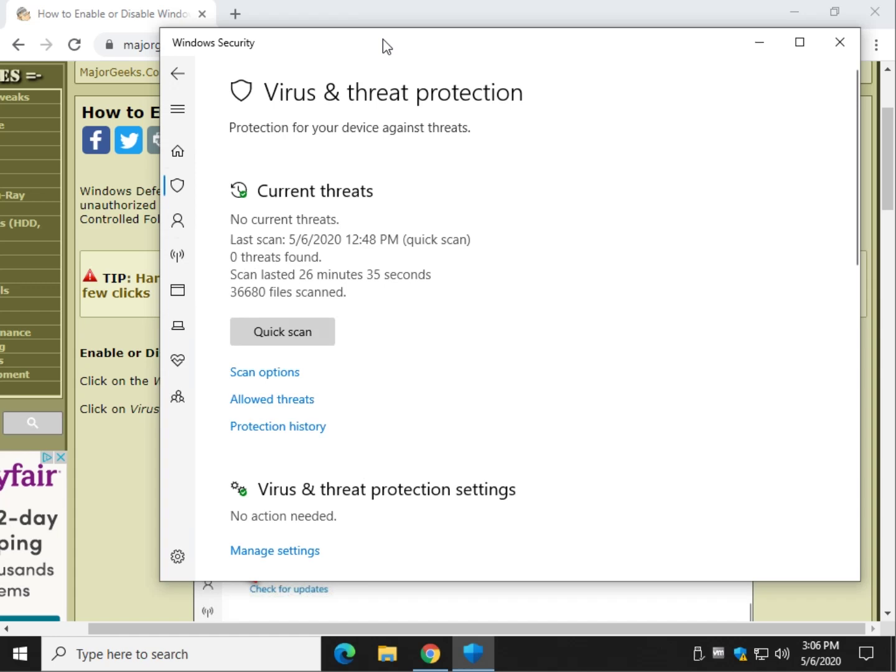
pyautogui.moveTo(386, 47); pyautogui.dragTo(364, 140)
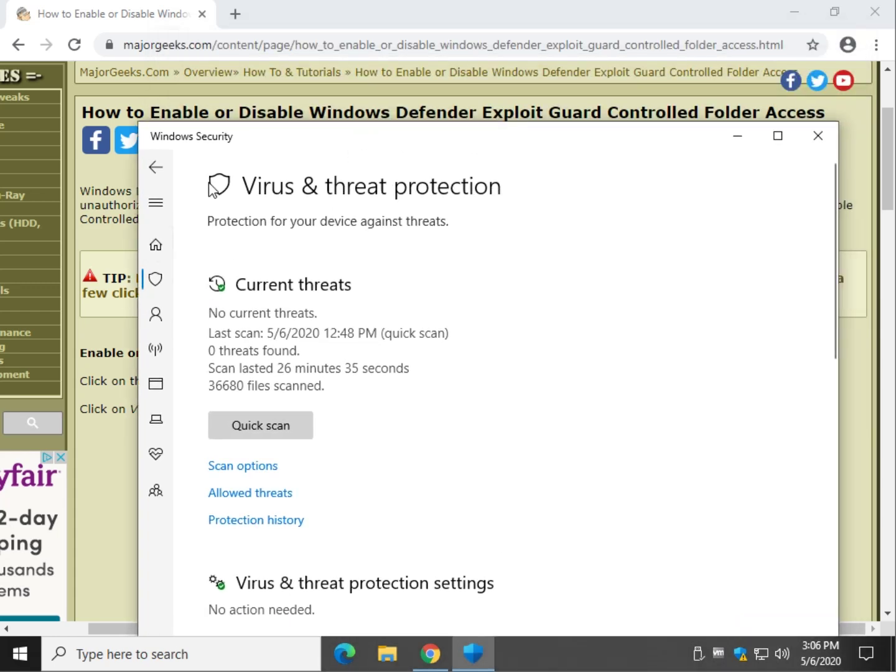
pyautogui.click(161, 167)
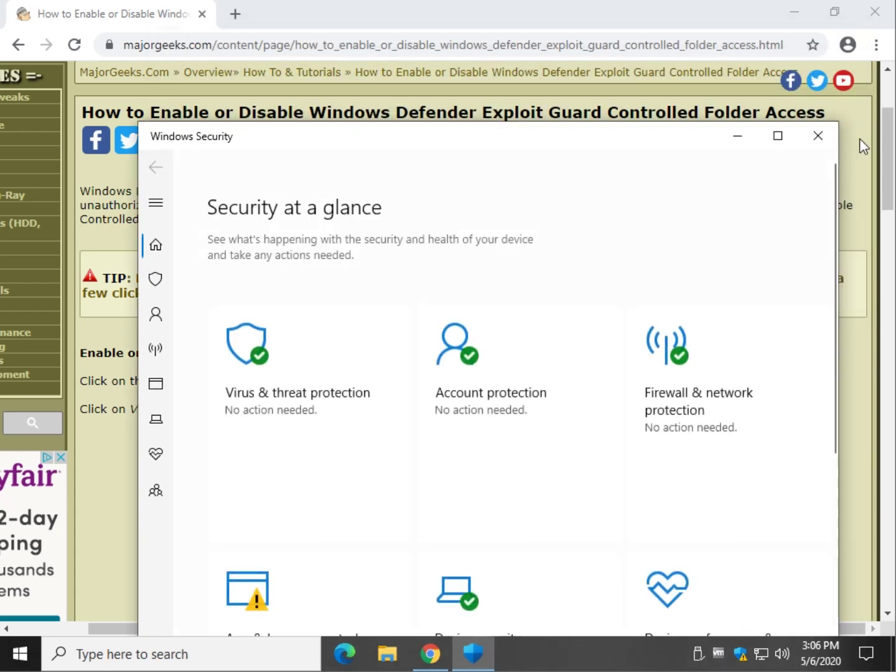
pyautogui.click(817, 136)
pyautogui.scroll(-6, 702, 268)
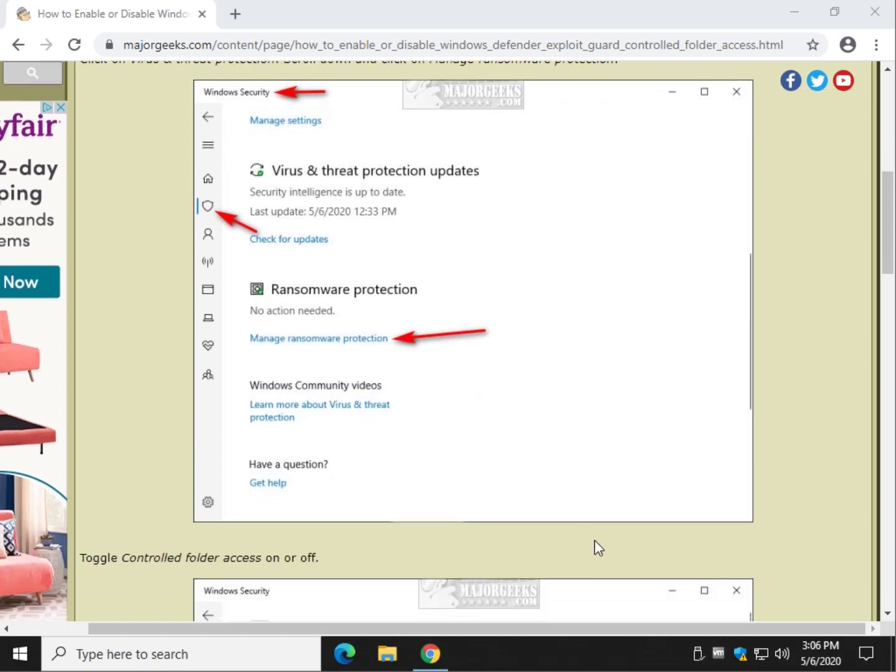
# Switch Controlled folder access On under Ransomware protection and approve the permission prompts
pyautogui.click(742, 655)
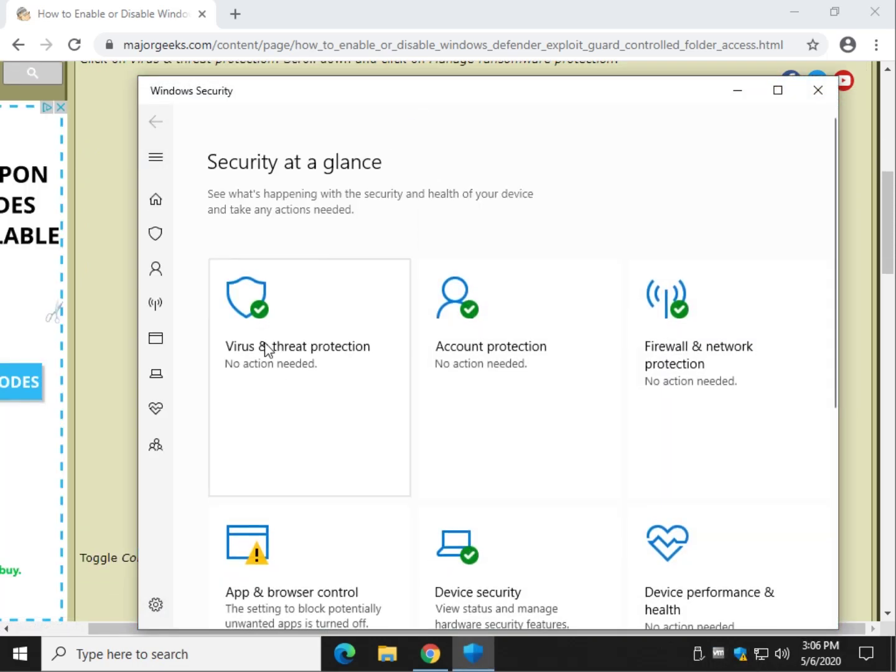
pyautogui.click(274, 347)
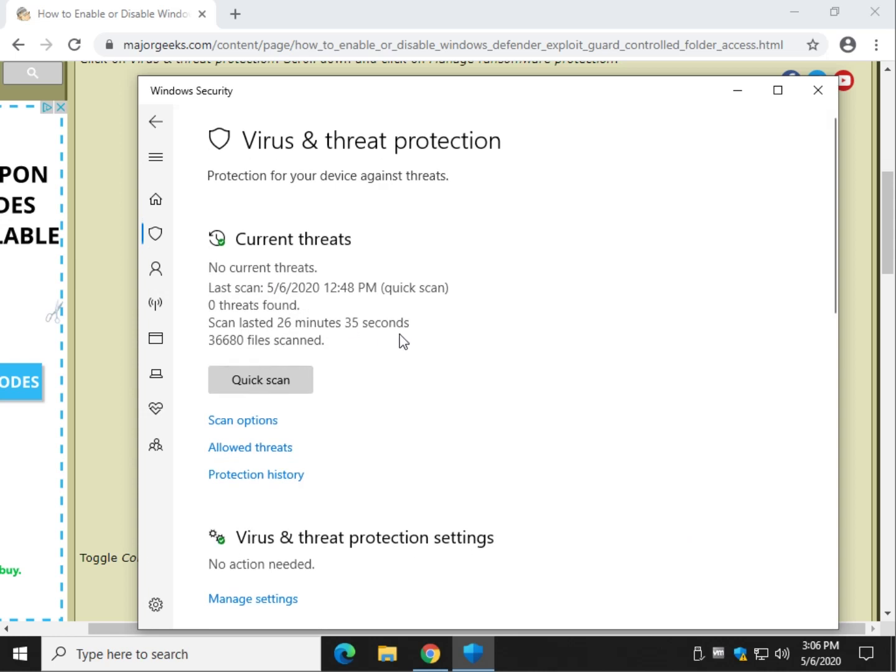
pyautogui.scroll(-10, 401, 339)
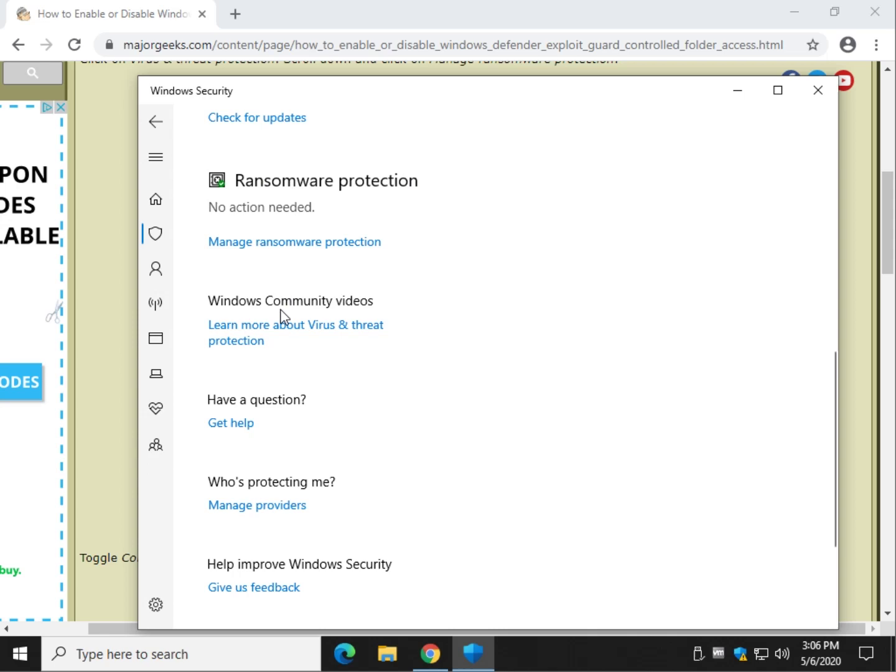
pyautogui.click(298, 249)
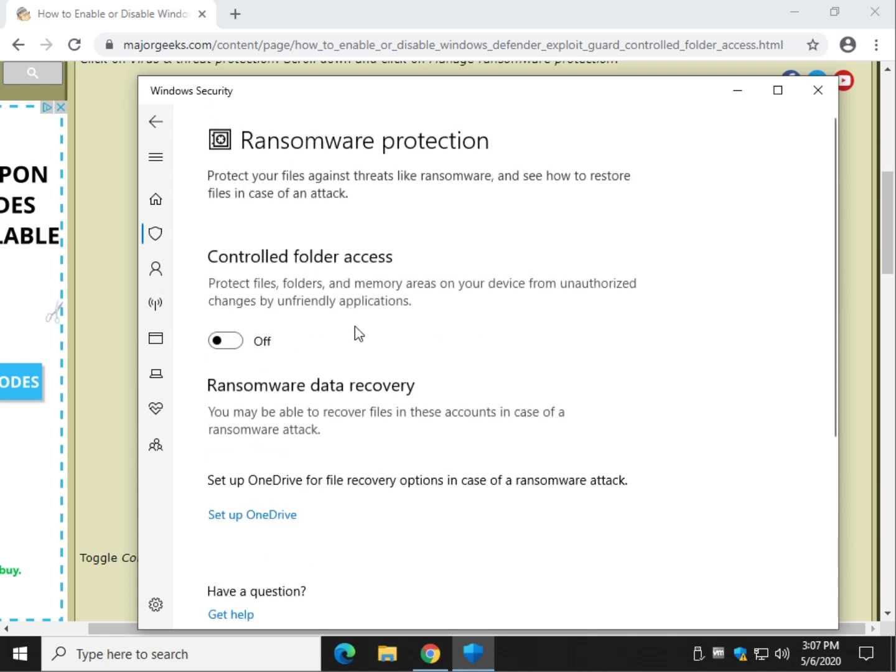
pyautogui.click(226, 341)
pyautogui.click(353, 445)
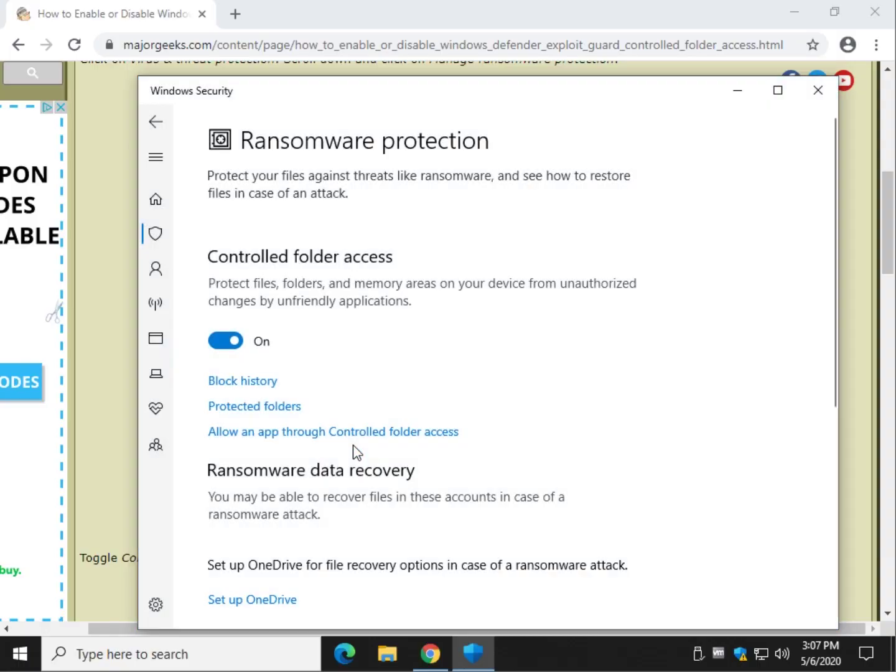
pyautogui.click(237, 338)
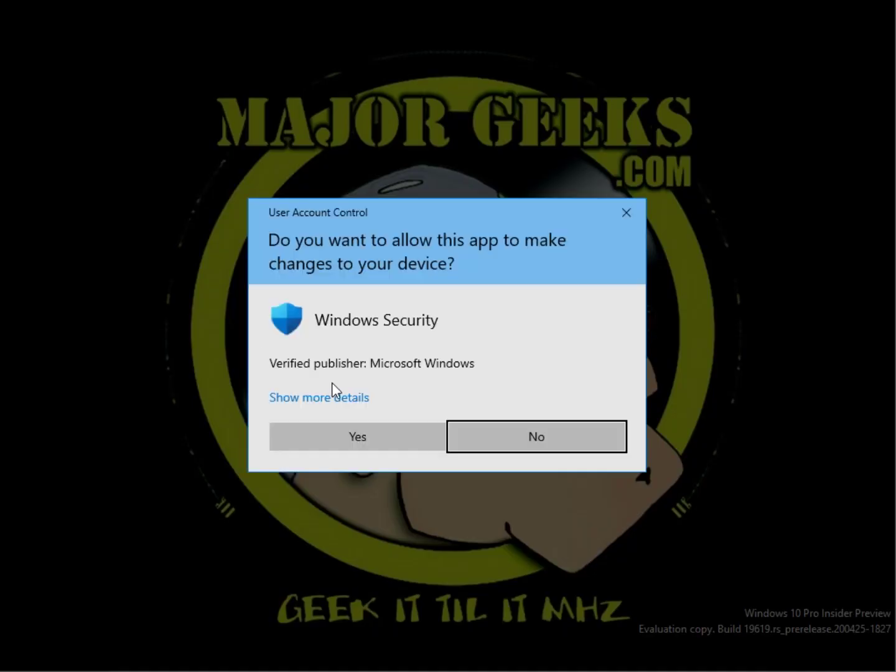
pyautogui.click(386, 438)
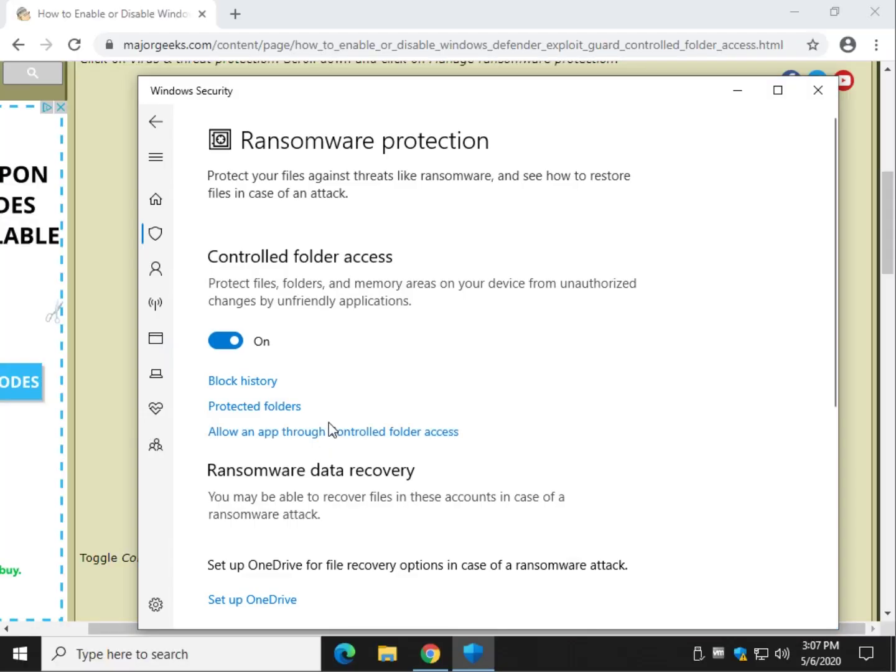
# Close Windows Security and scroll the article down to its Context Menu section
pyautogui.click(821, 97)
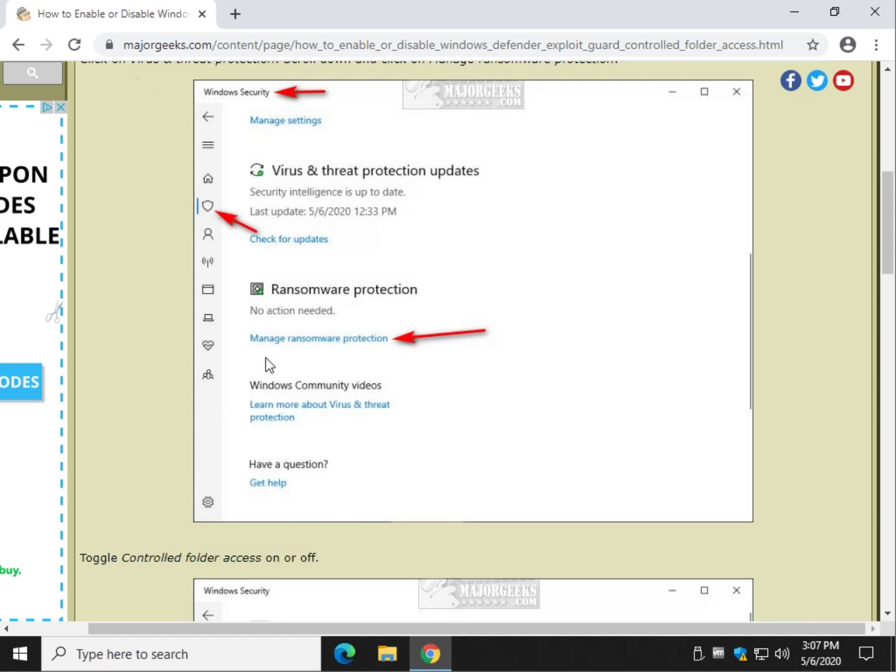
pyautogui.scroll(-1, 144, 353)
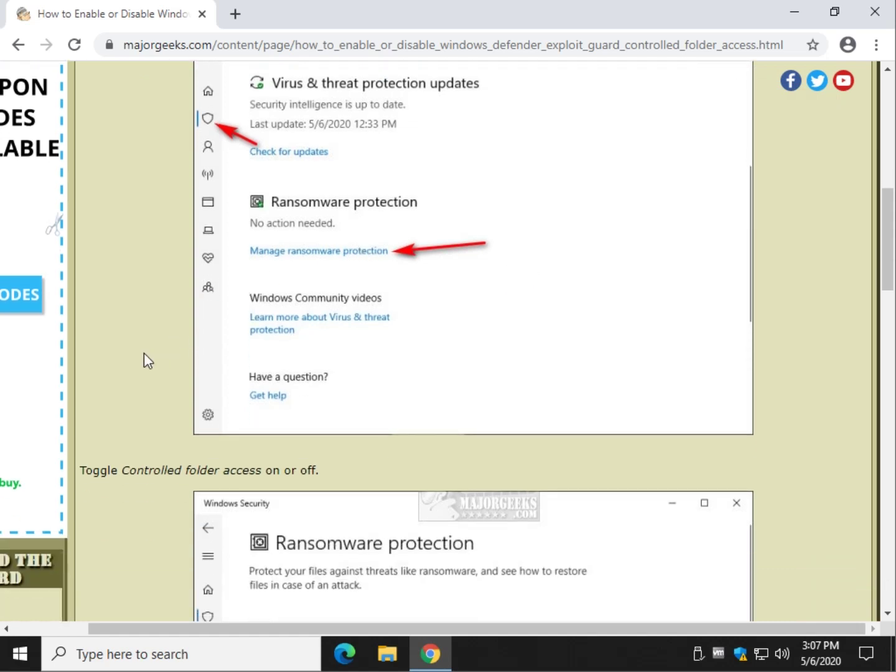
pyautogui.scroll(-3, 177, 310)
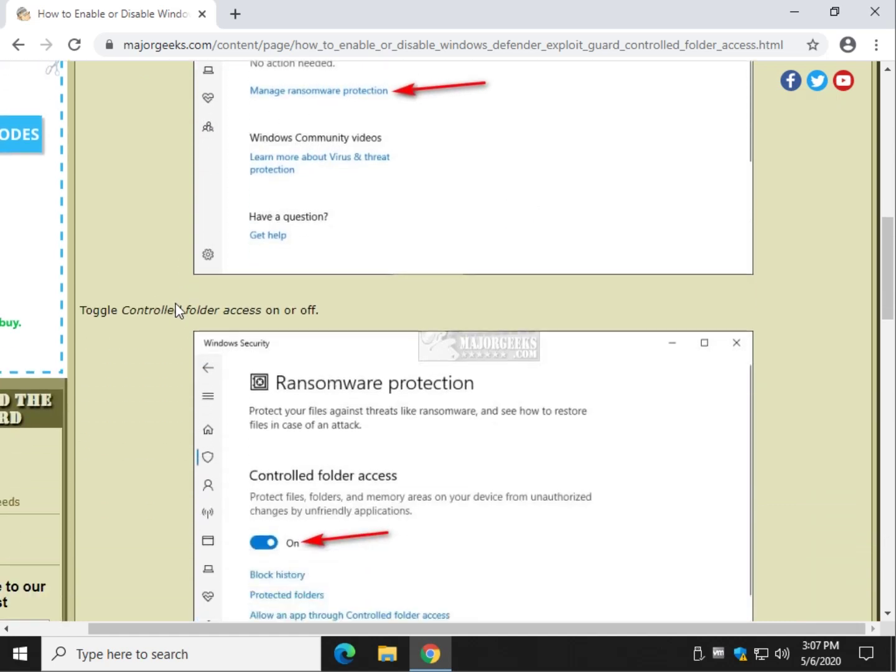
pyautogui.scroll(1, 133, 293)
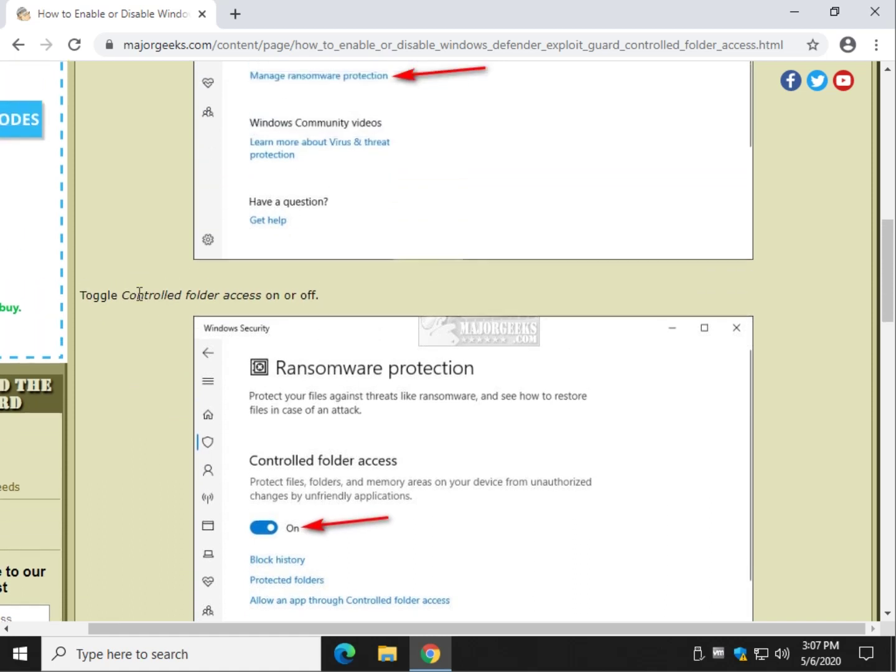
pyautogui.scroll(-5, 140, 293)
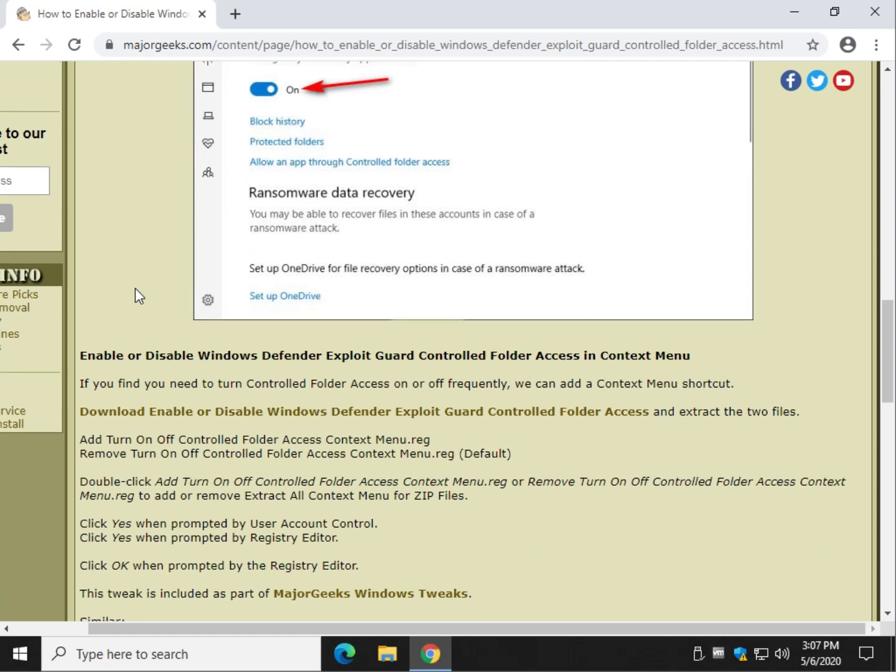
pyautogui.scroll(-2, 135, 288)
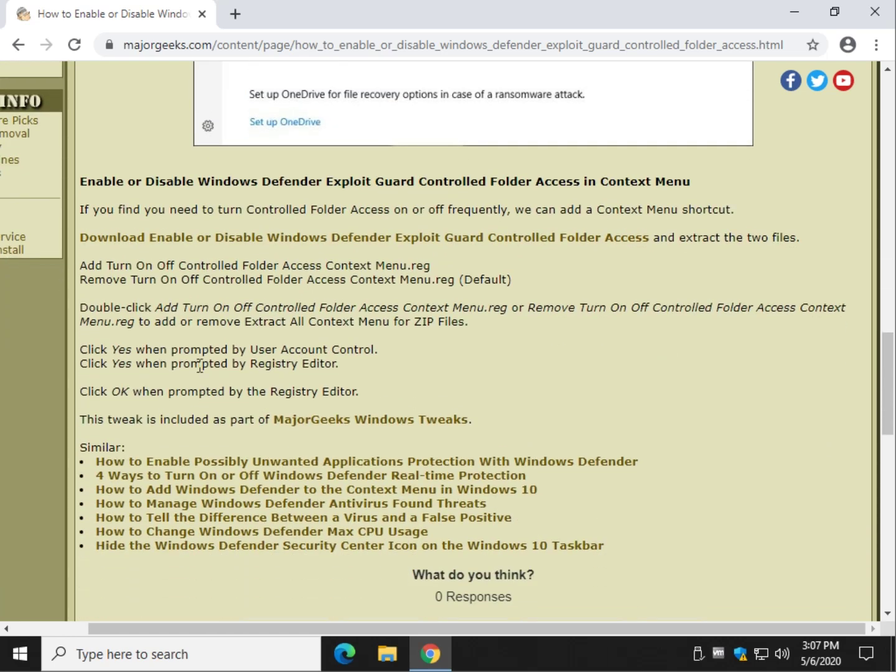
# Check the desktop's Controlled Folder Access folder, follow the article's Download link, then show the desktop
pyautogui.click(787, 13)
pyautogui.click(44, 276)
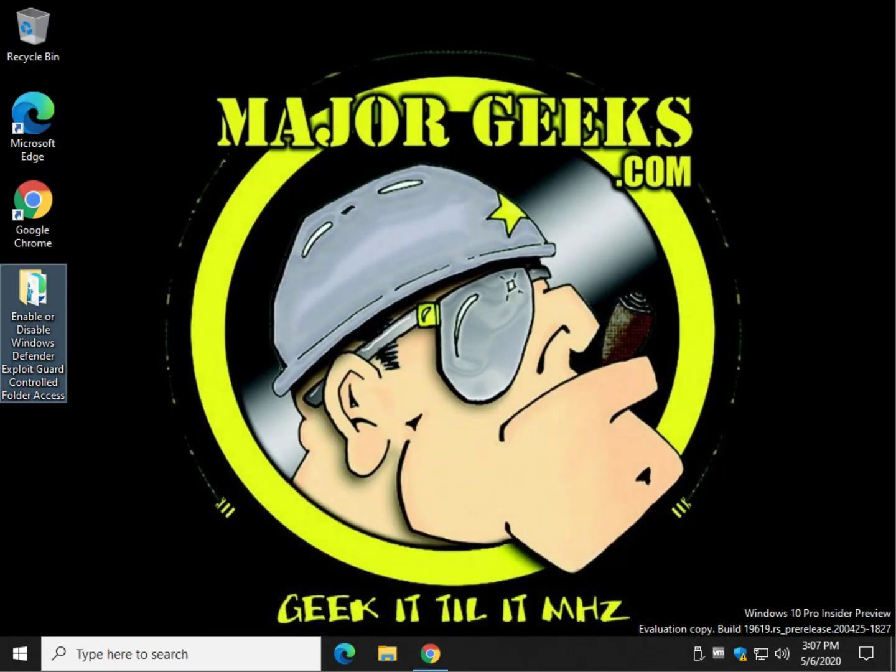
pyautogui.click(430, 653)
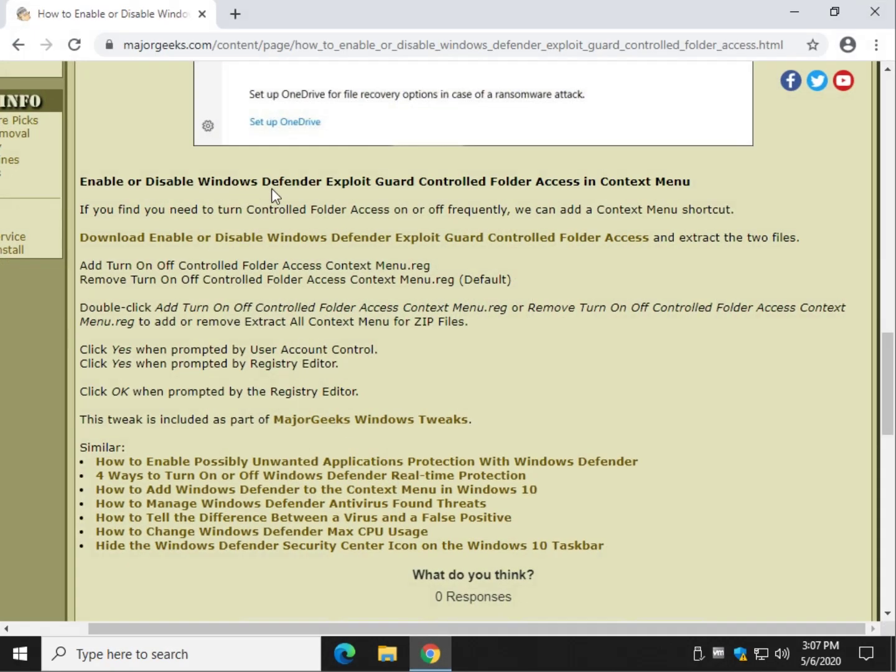
pyautogui.click(176, 237)
pyautogui.click(799, 19)
# Merge 'Add Turn On Off Controlled Folder Access Context Menu.reg' from the desktop folder, approving all prompts
pyautogui.click(34, 297)
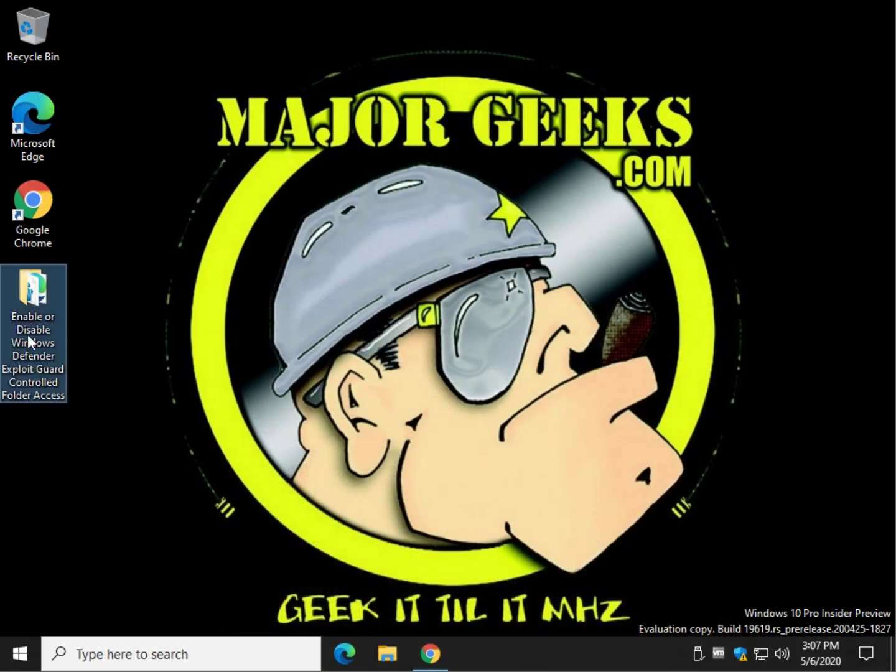
pyautogui.doubleClick(44, 291)
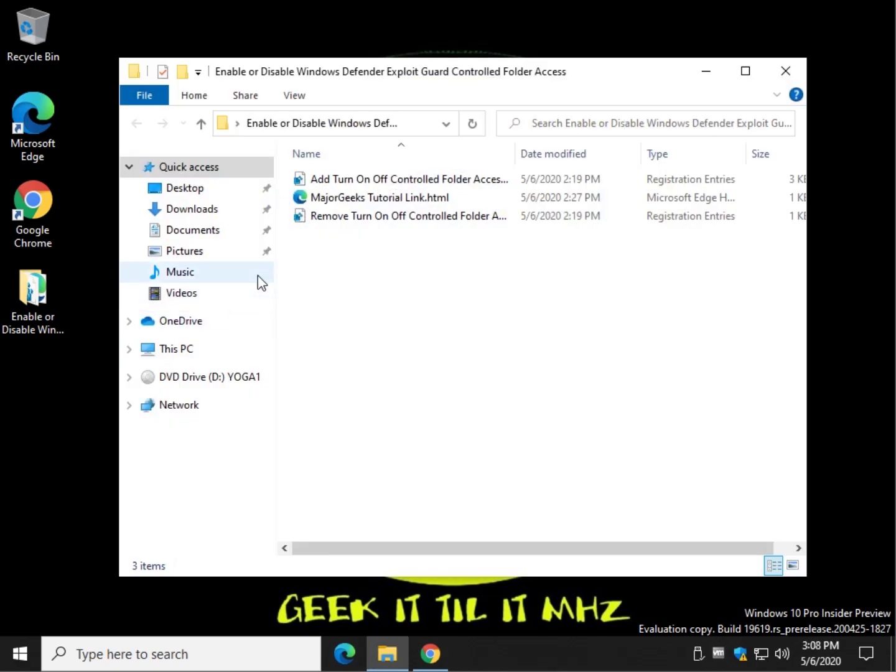
pyautogui.click(314, 218)
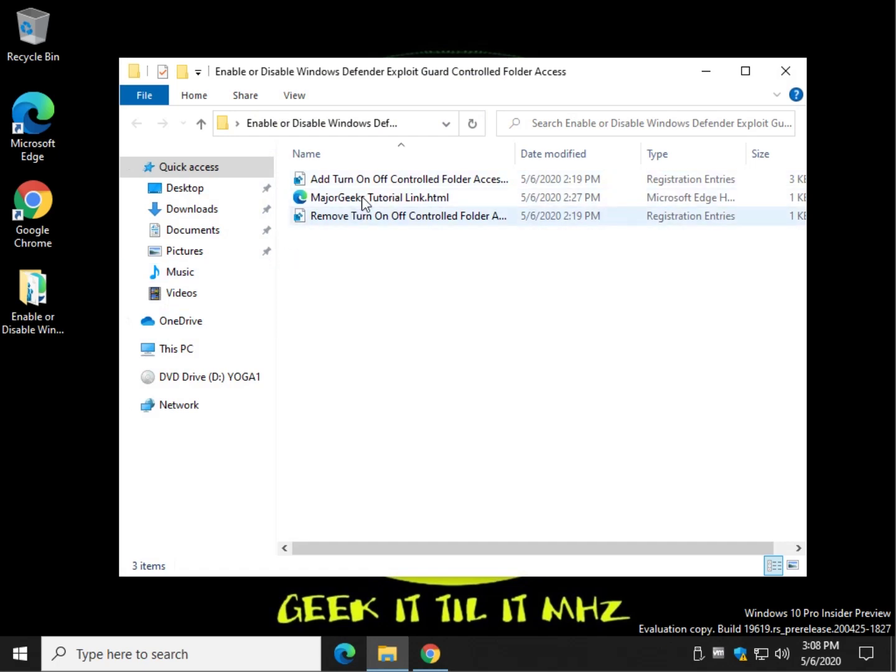
pyautogui.doubleClick(376, 180)
pyautogui.click(387, 441)
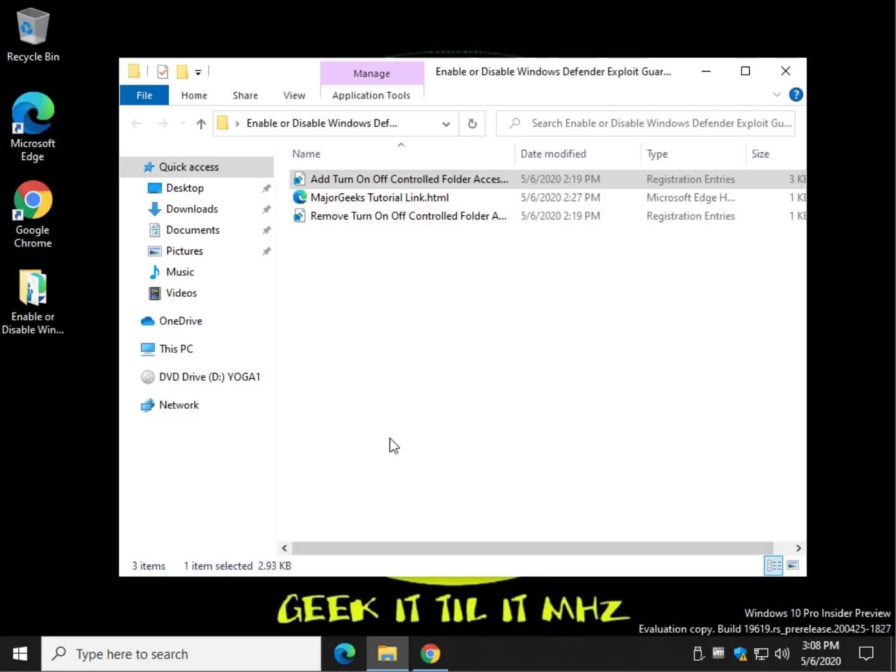
pyautogui.click(570, 360)
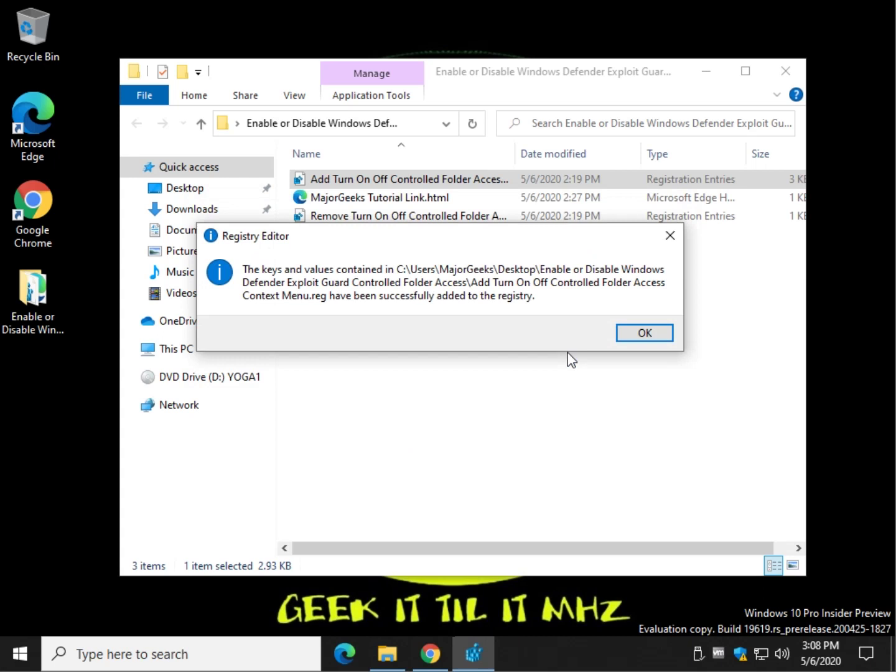
pyautogui.click(642, 336)
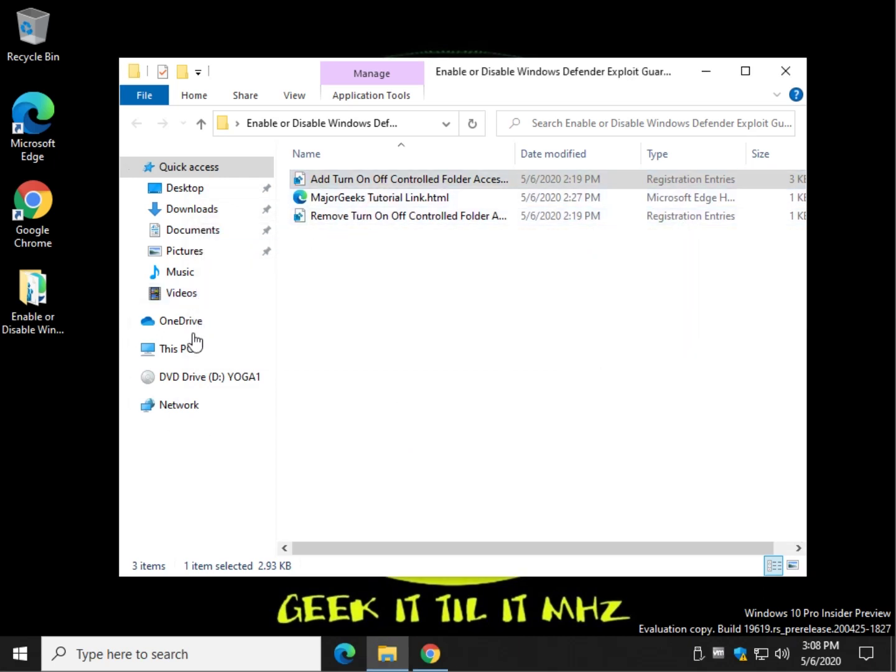
pyautogui.click(32, 300)
pyautogui.click(44, 448)
# Browse the MajorGeeks Windows Tweaks page's version history, then close that tab
pyautogui.click(705, 72)
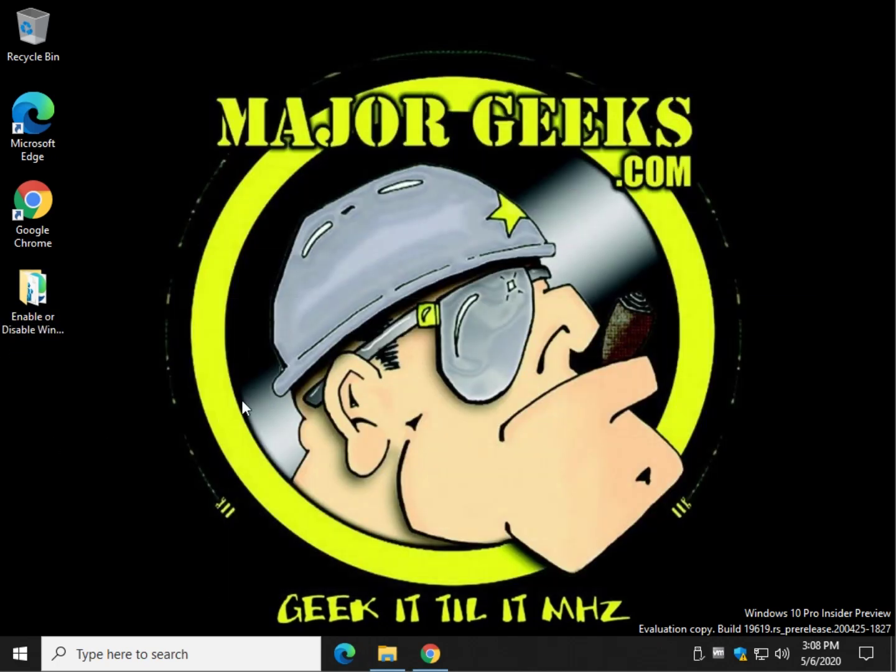
pyautogui.click(430, 652)
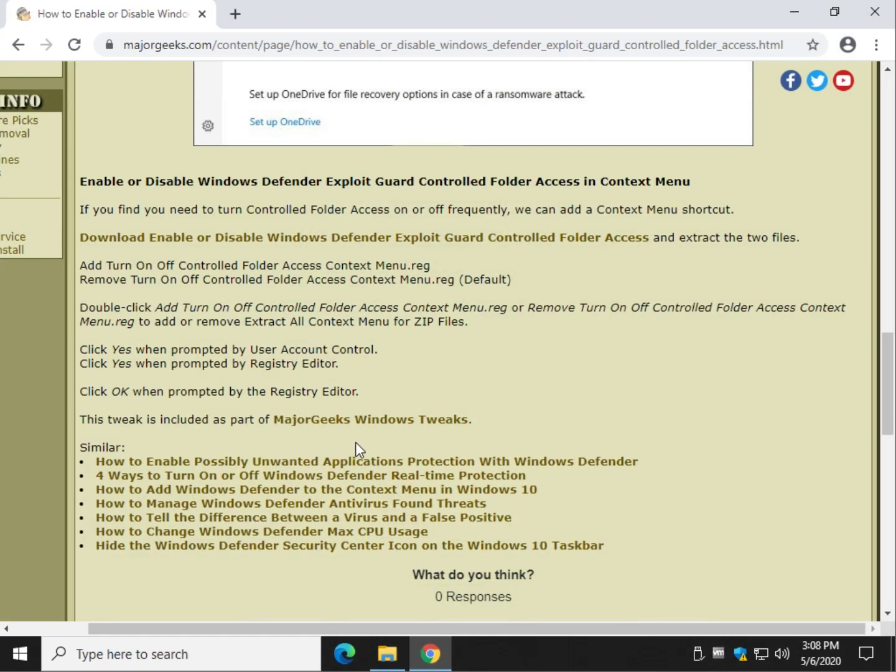
pyautogui.click(324, 331)
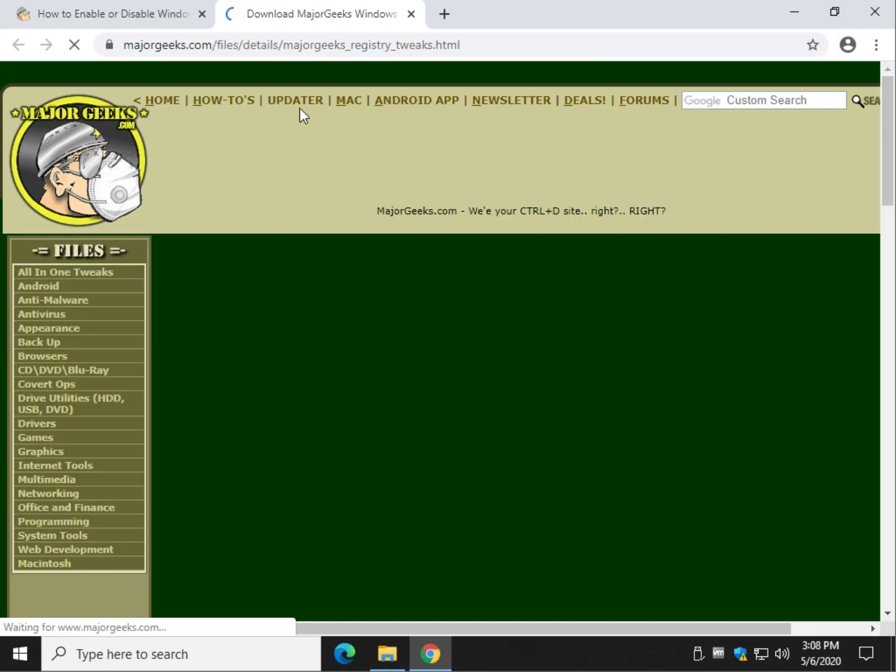
pyautogui.scroll(-20, 256, 414)
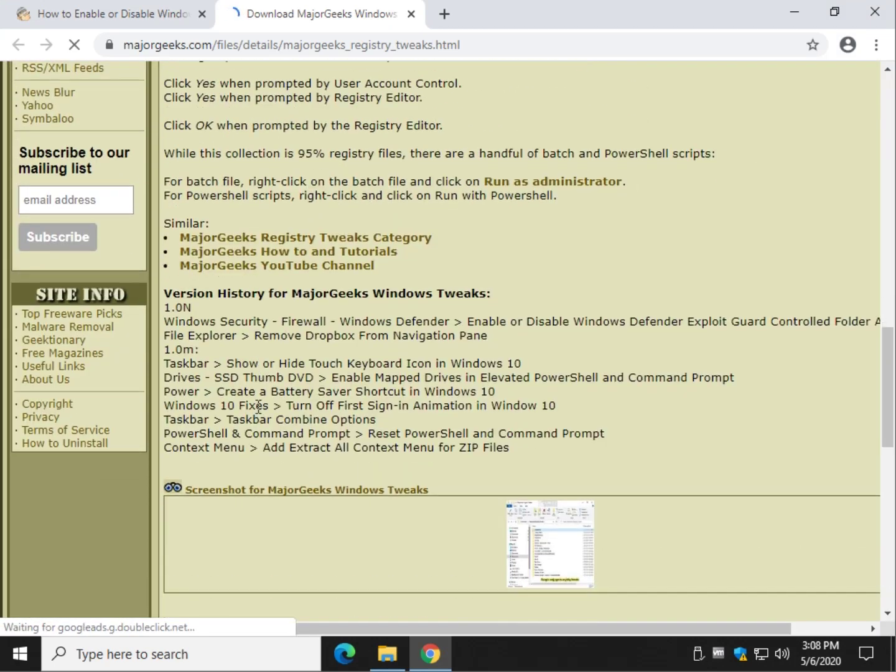
pyautogui.scroll(-6, 258, 407)
pyautogui.scroll(8, 256, 414)
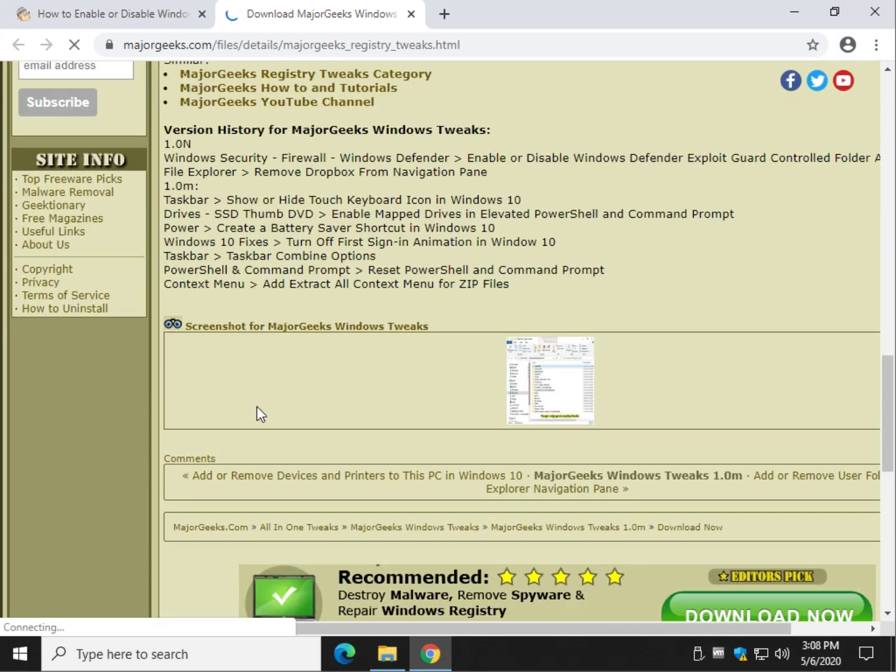
pyautogui.scroll(1, 258, 414)
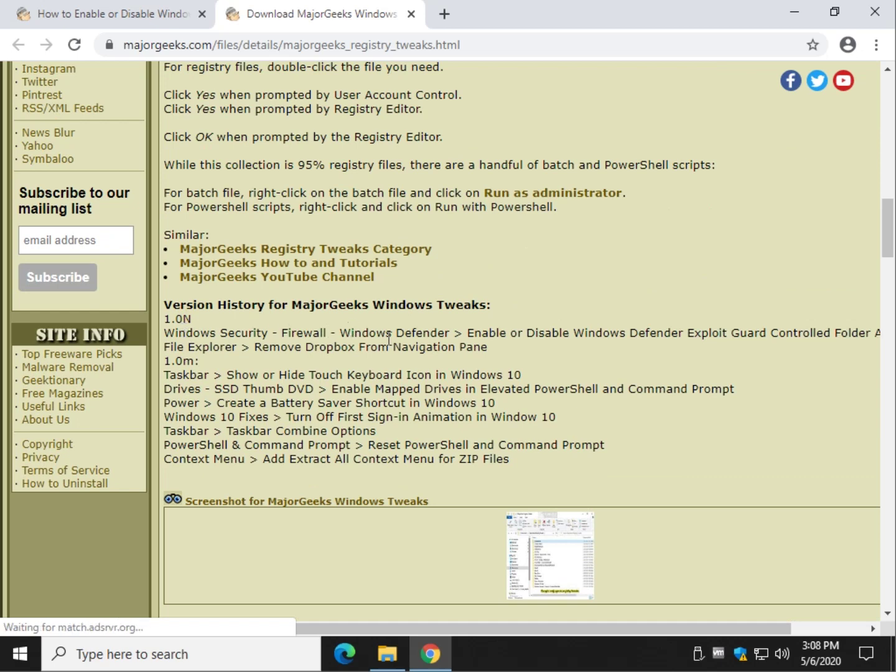
pyautogui.moveTo(450, 333); pyautogui.dragTo(168, 333)
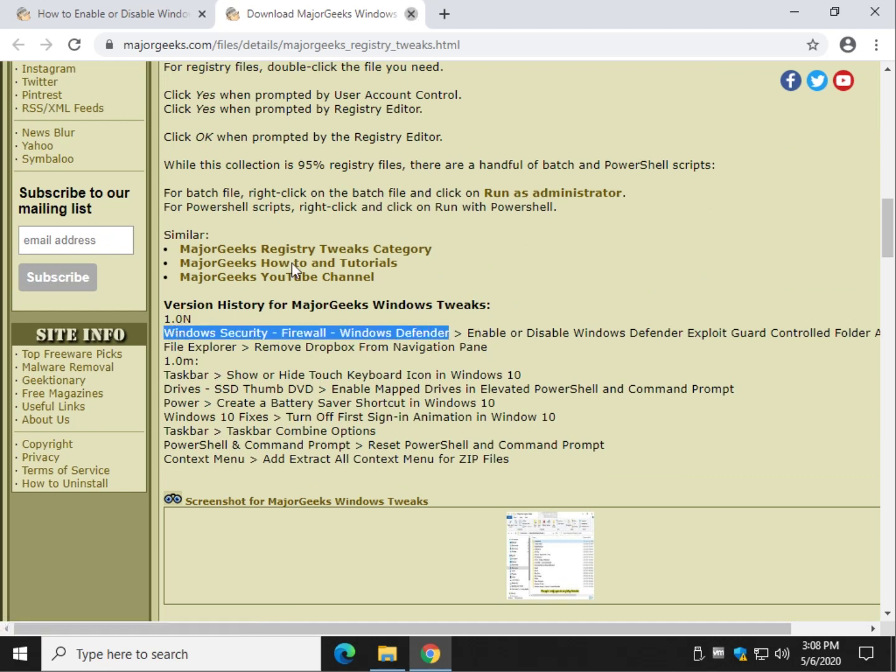
pyautogui.click(411, 14)
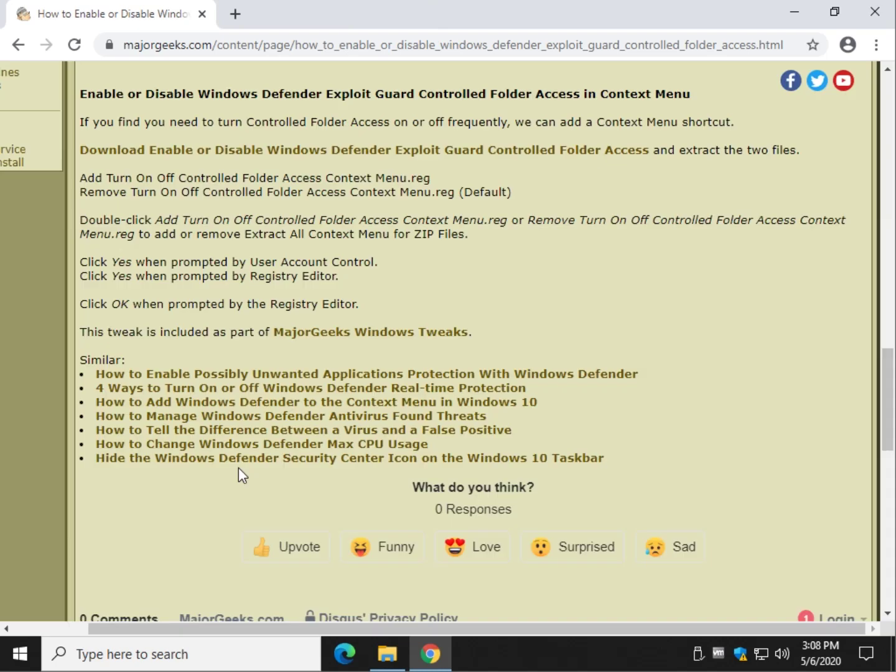
# Turn Controlled Folder Access on from the desktop right-click menu and approve the prompt
pyautogui.click(794, 12)
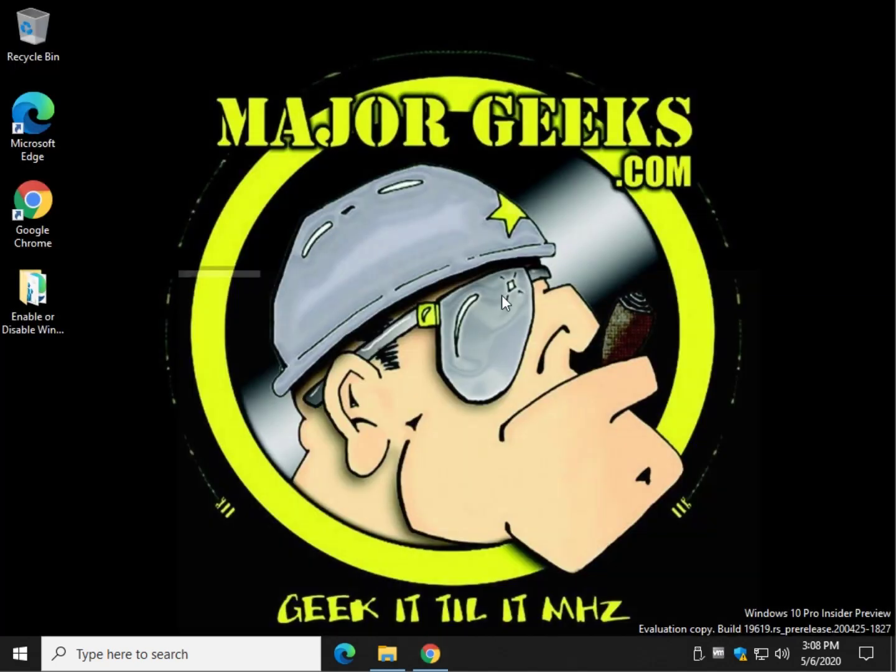
pyautogui.rightClick(230, 184)
pyautogui.moveTo(318, 352)
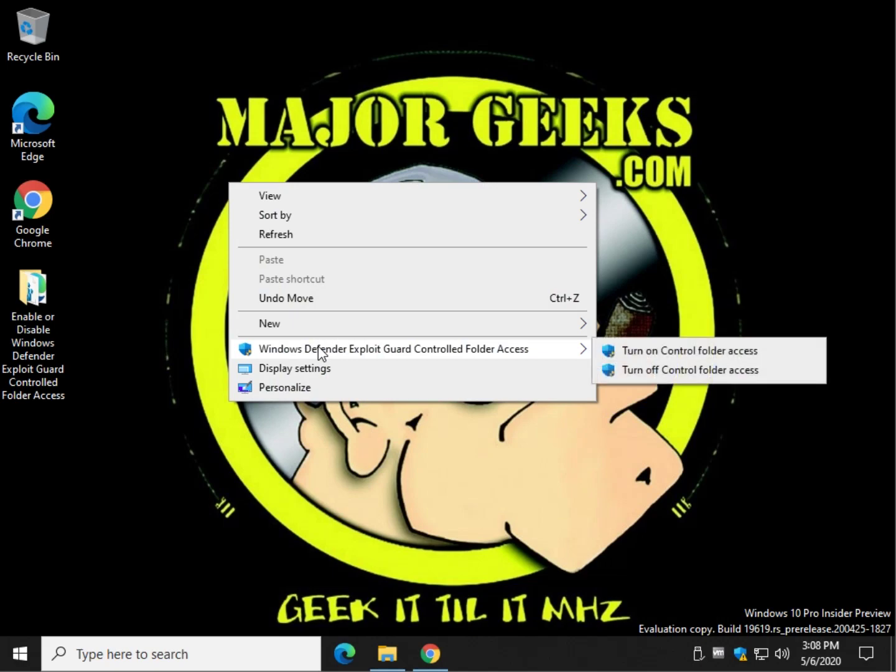
pyautogui.click(653, 351)
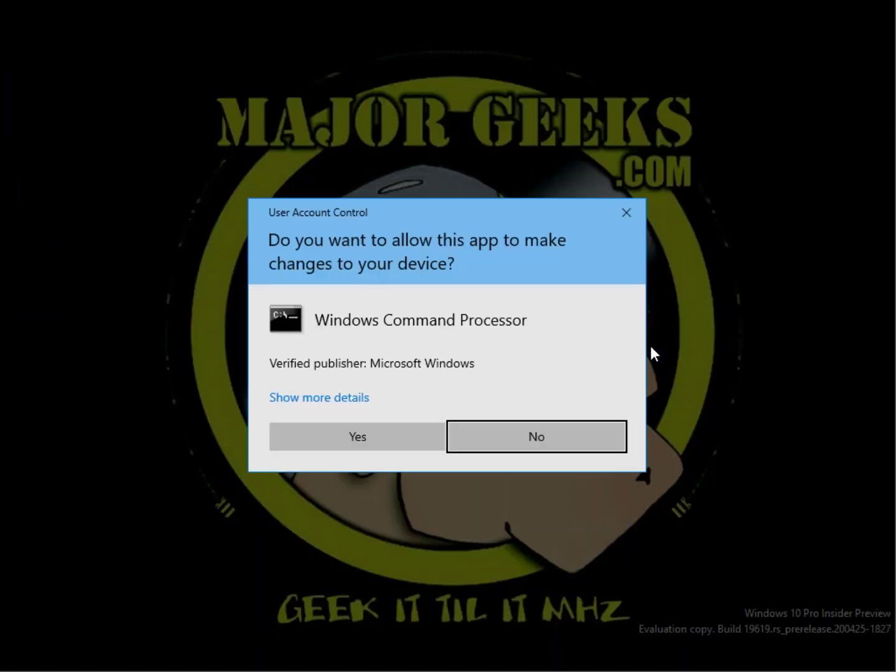
pyautogui.click(366, 444)
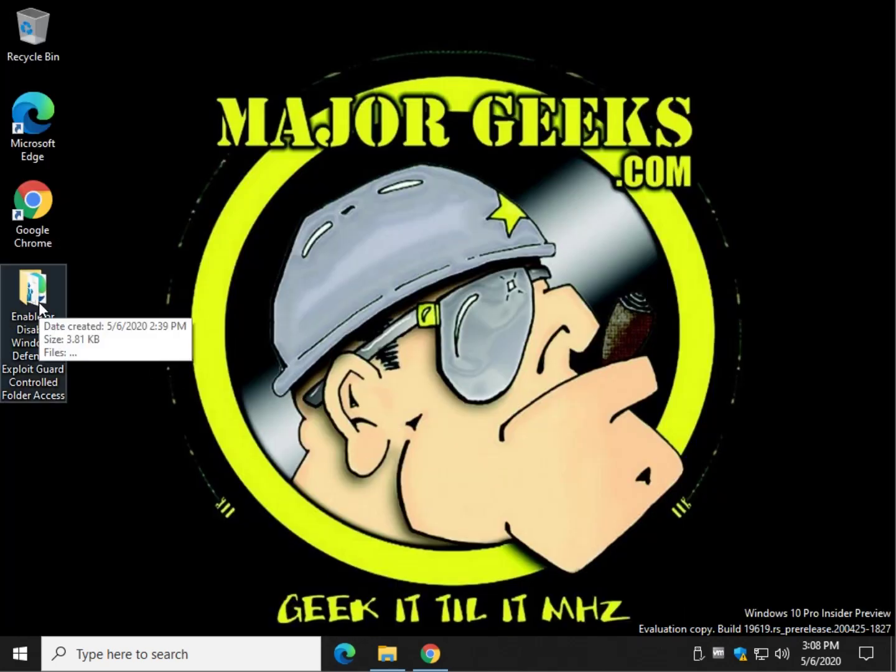
# Turn Controlled Folder Access off from the same desktop right-click submenu
pyautogui.rightClick(217, 227)
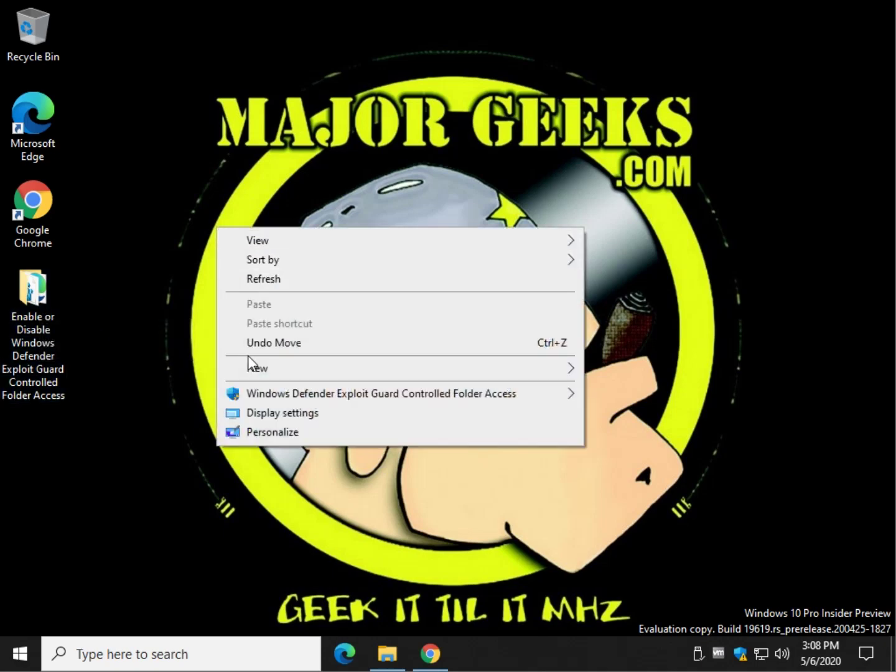
pyautogui.moveTo(283, 395)
pyautogui.click(728, 414)
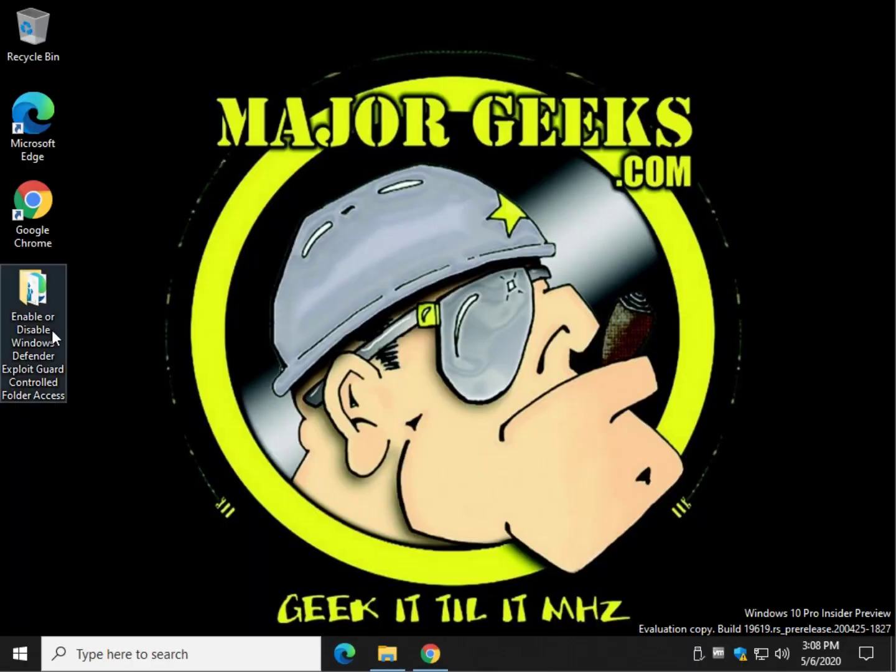
# Merge 'Remove Turn On Off Controlled Folder Access Context Menu.reg', approving both prompts
pyautogui.doubleClick(42, 306)
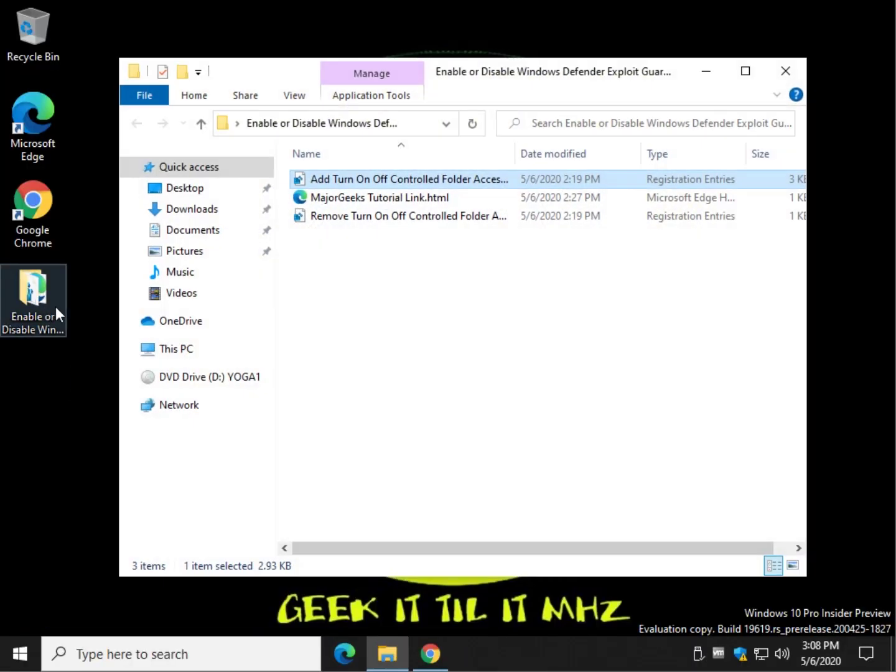
pyautogui.click(370, 224)
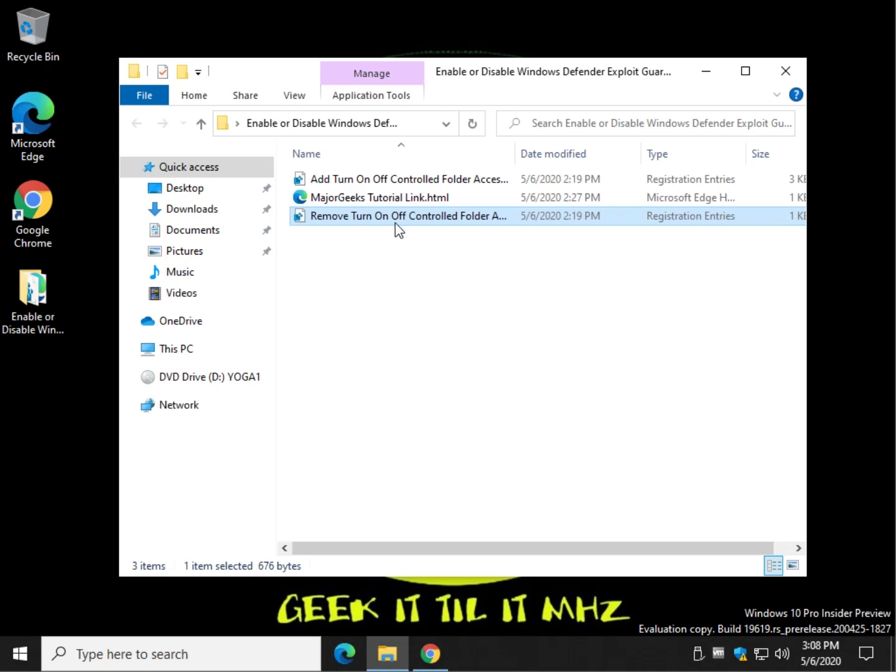
pyautogui.doubleClick(398, 216)
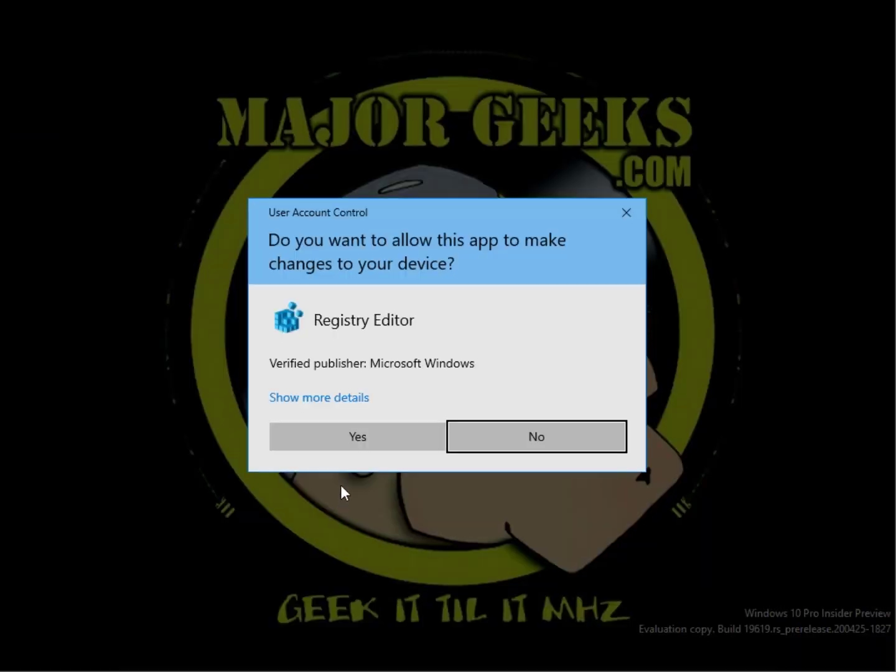
pyautogui.click(389, 437)
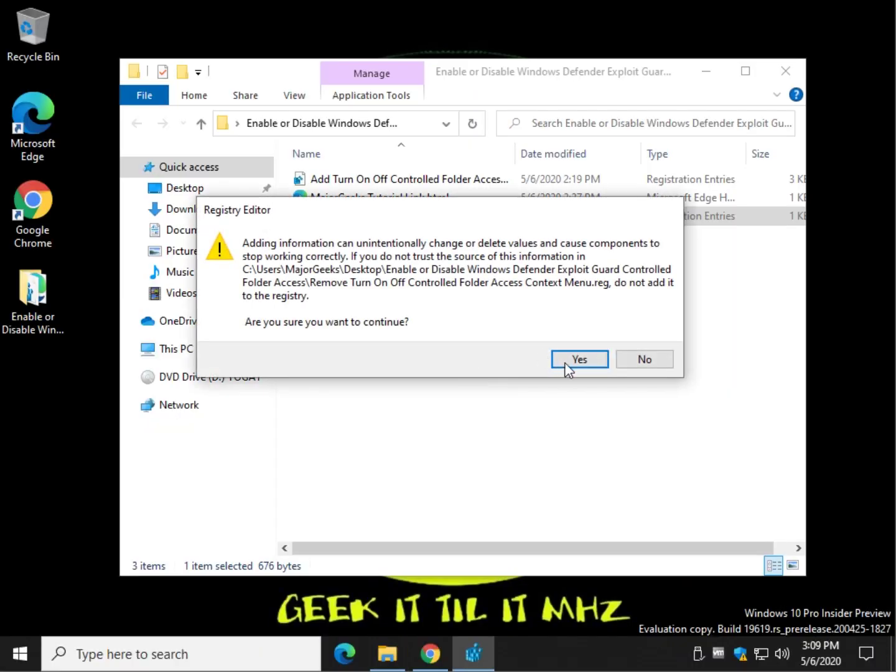
pyautogui.click(577, 360)
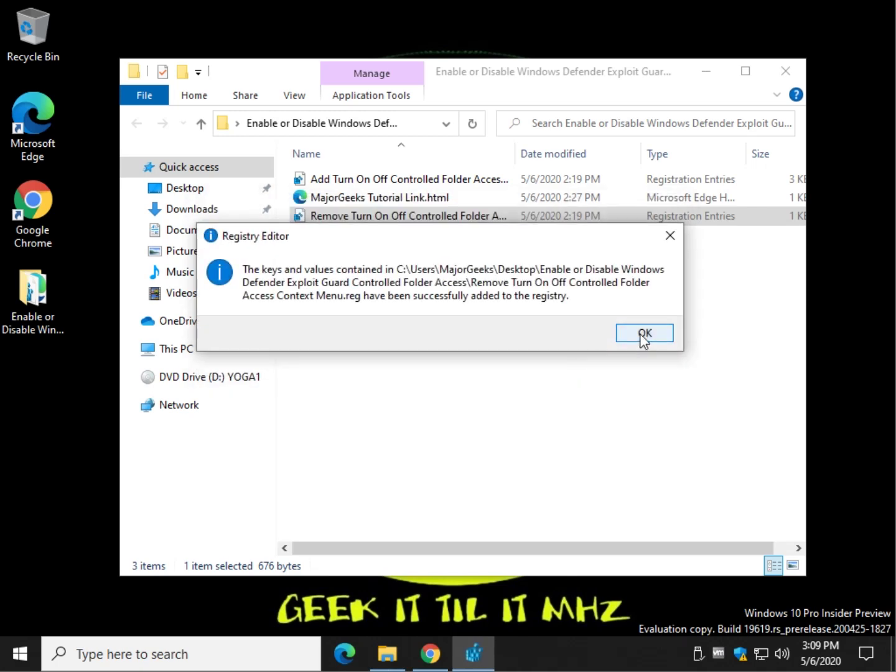
pyautogui.click(645, 335)
# Close the folder and confirm the desktop right-click menu no longer lists the entries
pyautogui.click(786, 71)
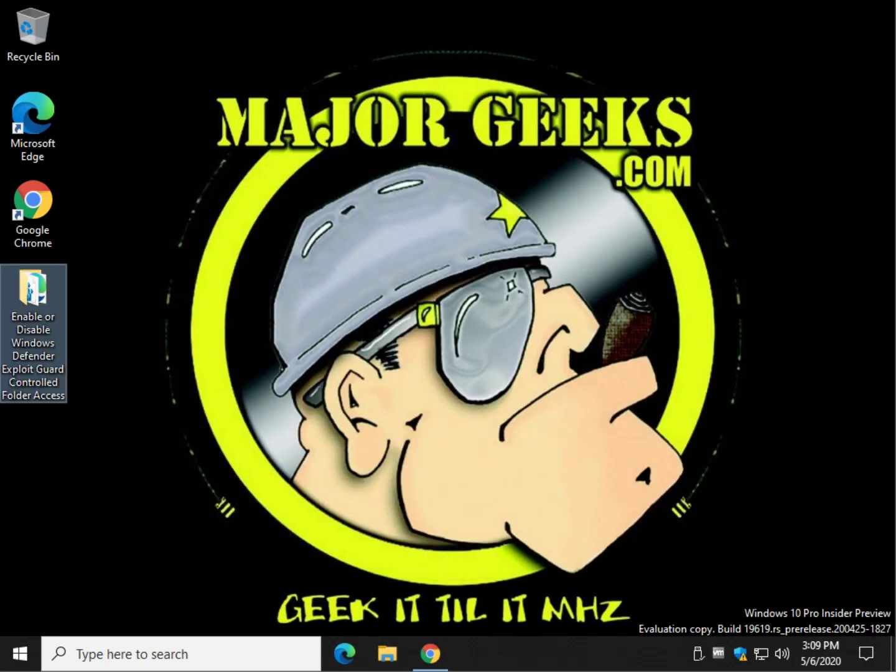
pyautogui.rightClick(278, 218)
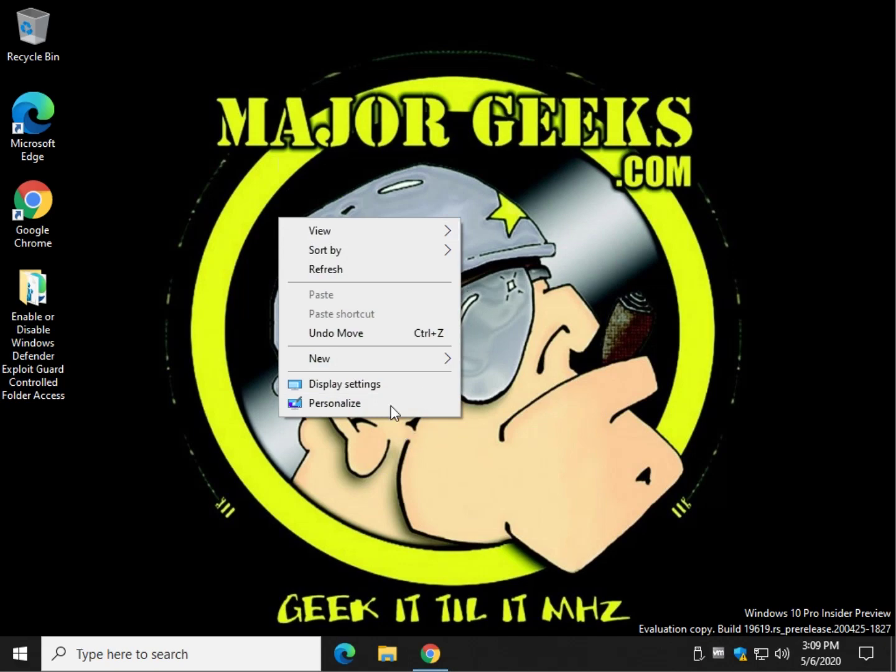
pyautogui.click(190, 399)
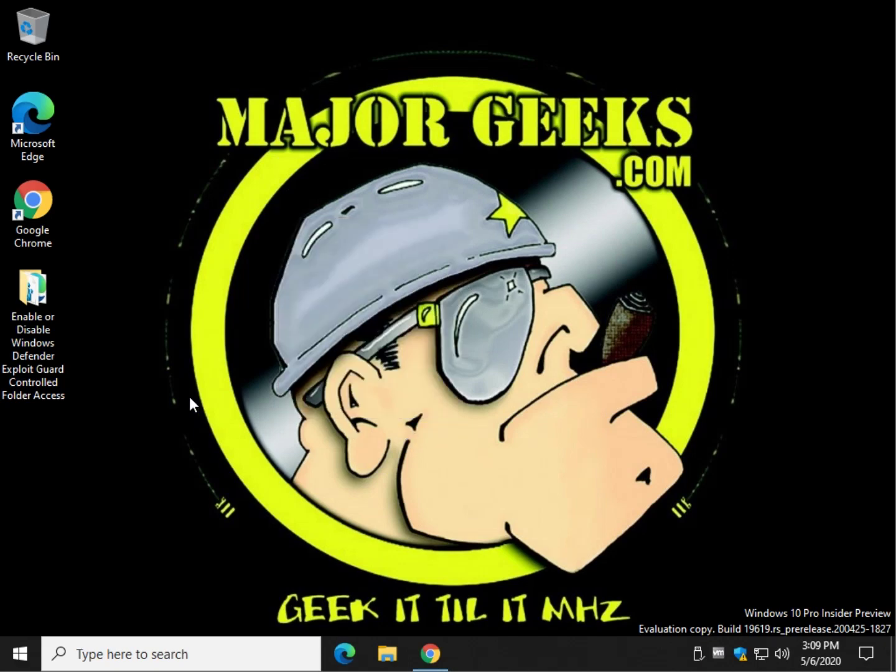
# Restore Chrome and scroll back to the top of the Controlled Folder Access article
pyautogui.click(429, 653)
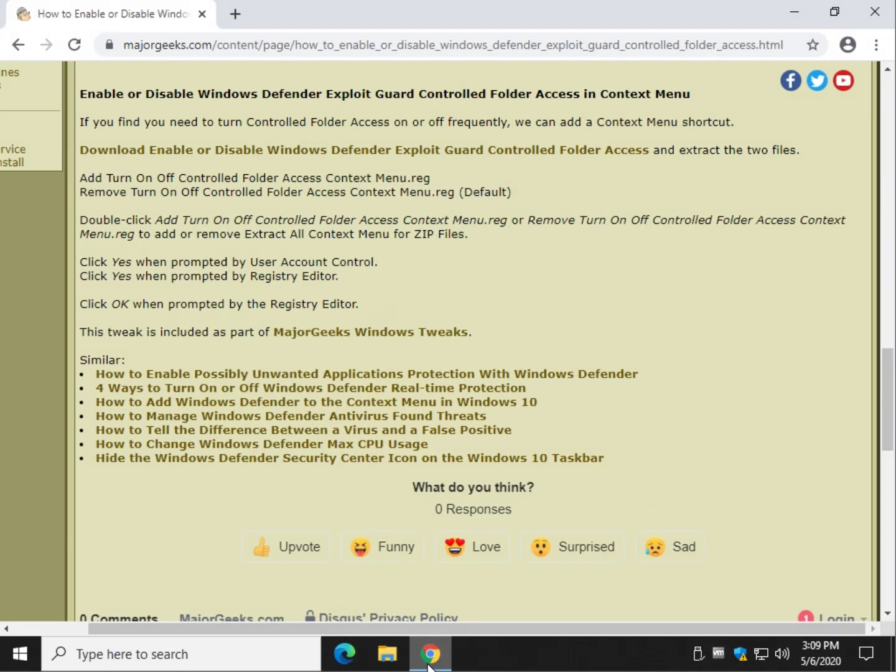
pyautogui.scroll(20, 347, 338)
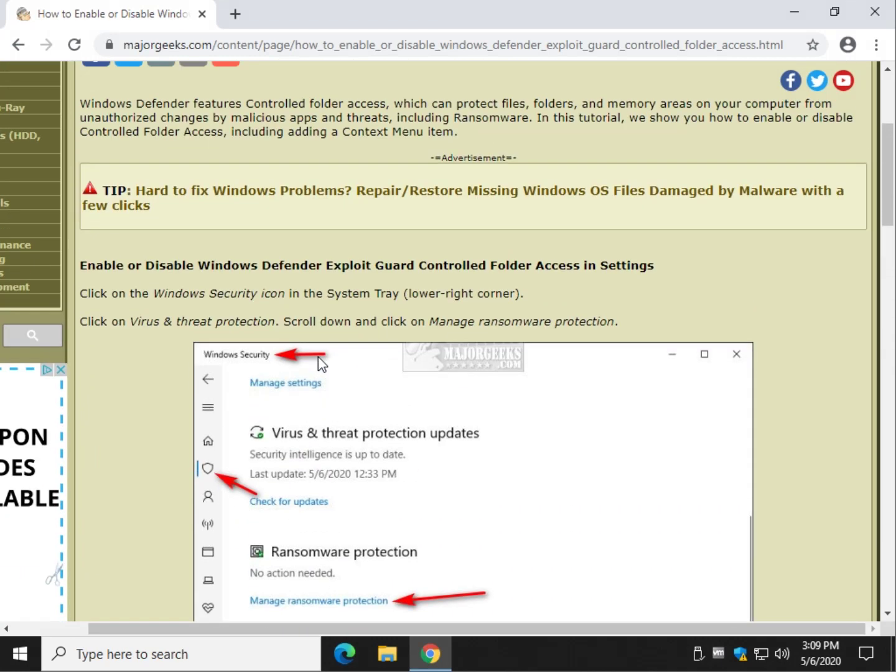
pyautogui.scroll(1, 318, 356)
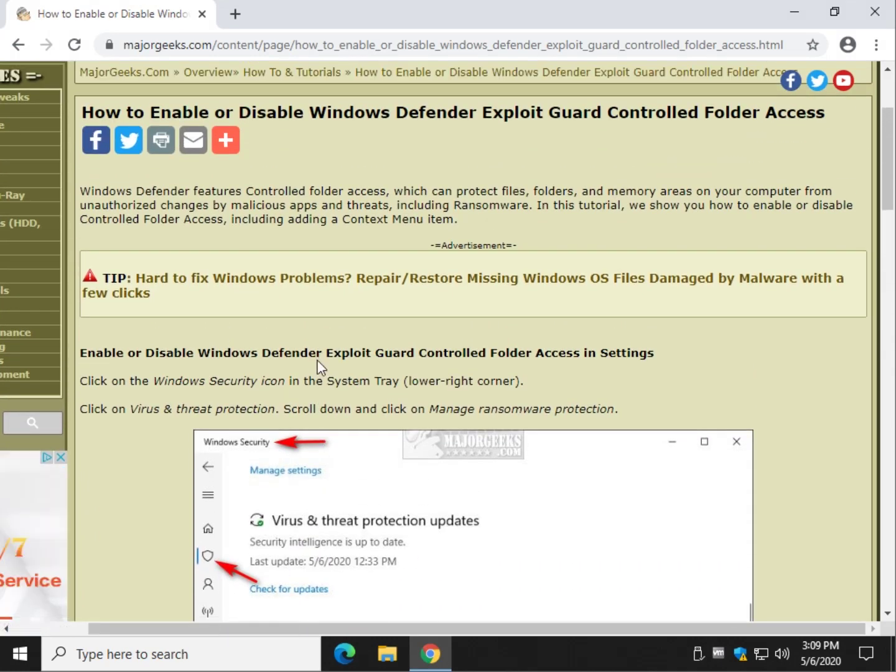